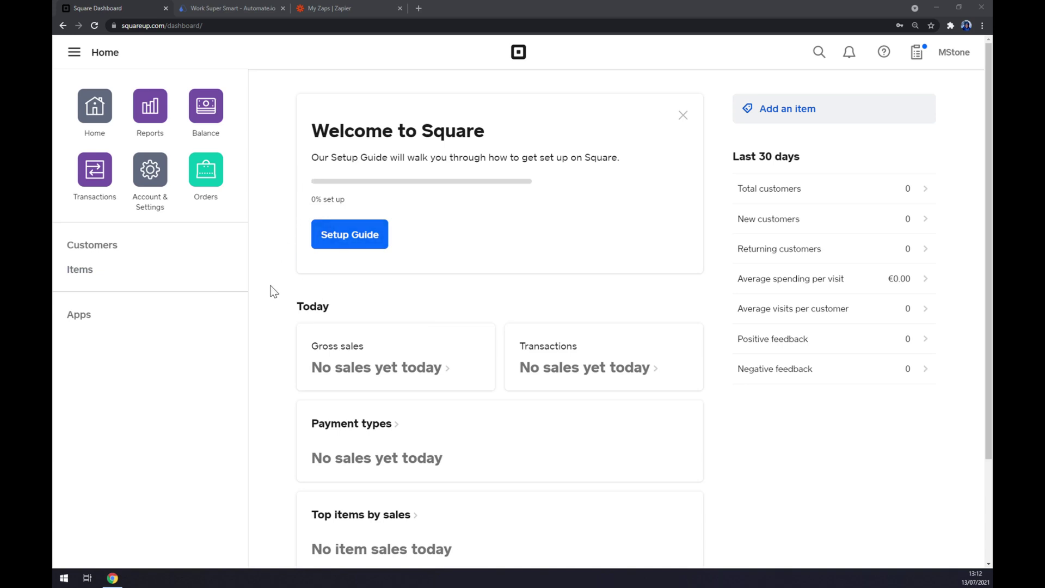
Open Square's Apps page and highlight the connected Zapier entry.
{"action": "left_click", "coordinate": [82, 318]}
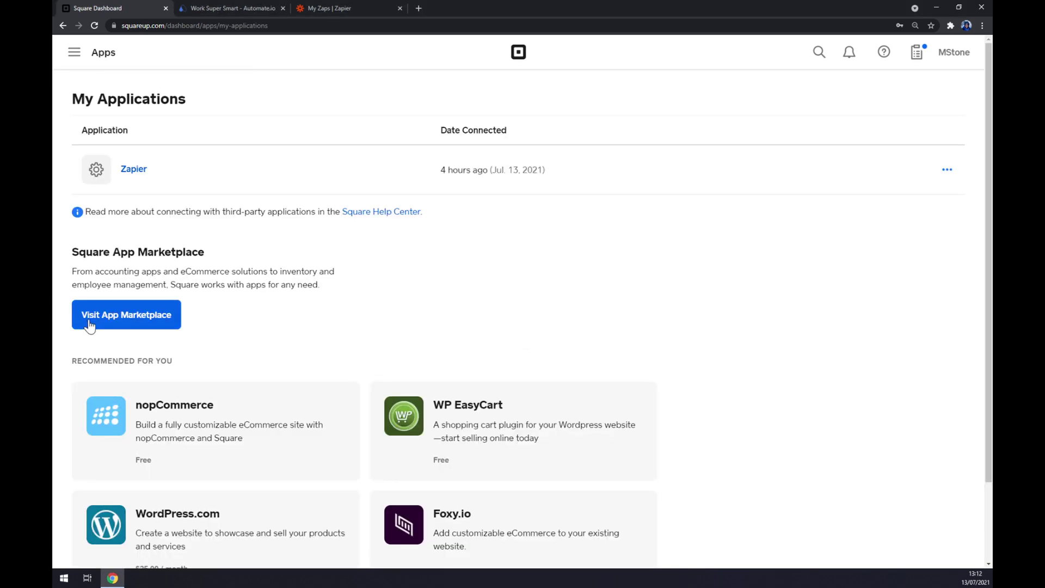
{"action": "scroll", "coordinate": [279, 310], "scroll_direction": "down", "scroll_amount": 2}
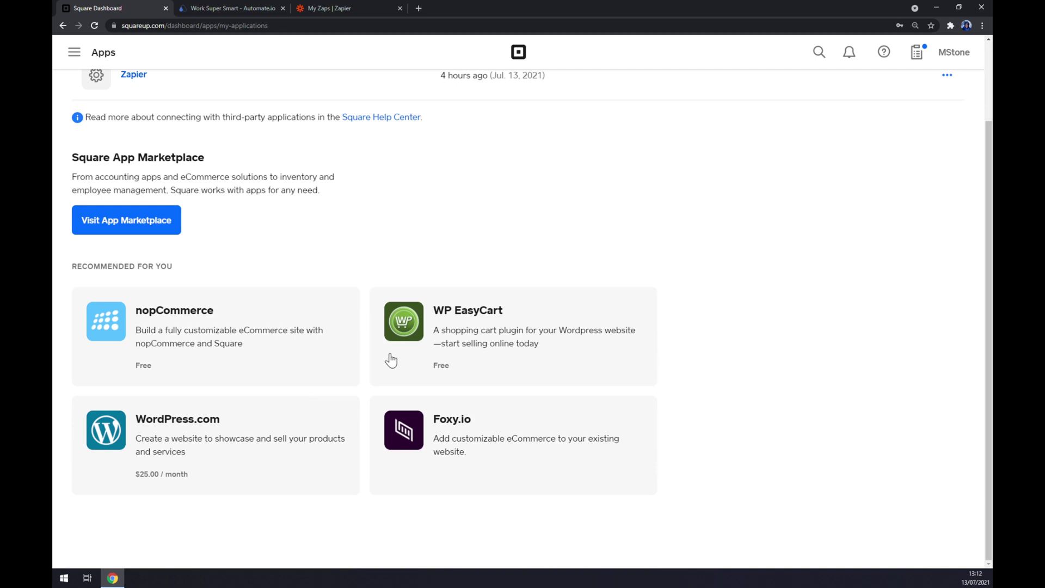
{"action": "scroll", "coordinate": [354, 376], "scroll_direction": "up", "scroll_amount": 2}
{"action": "left_click_drag", "start_coordinate": [194, 179], "coordinate": [68, 173]}
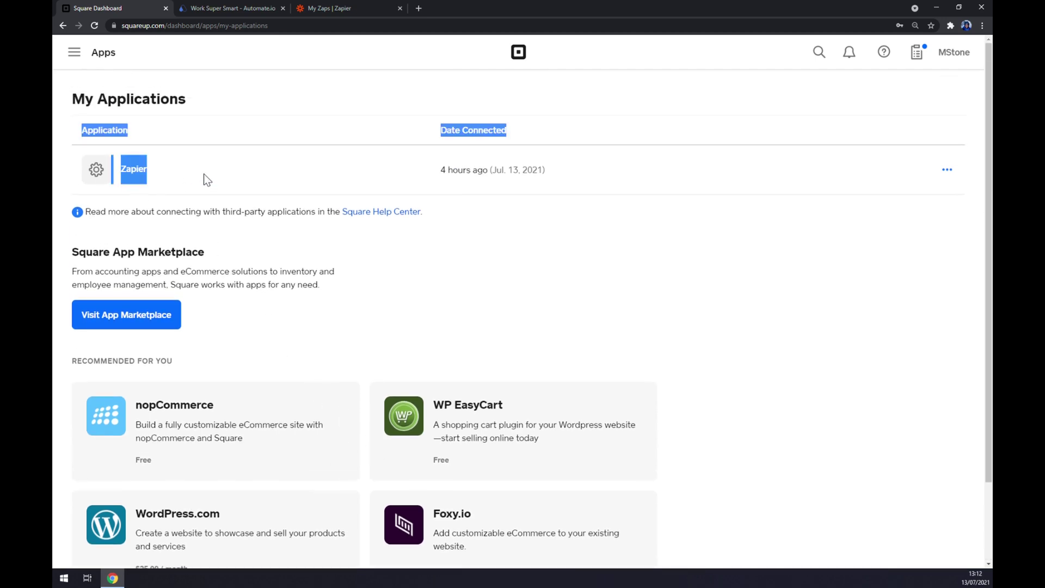
{"action": "left_click", "coordinate": [143, 119]}
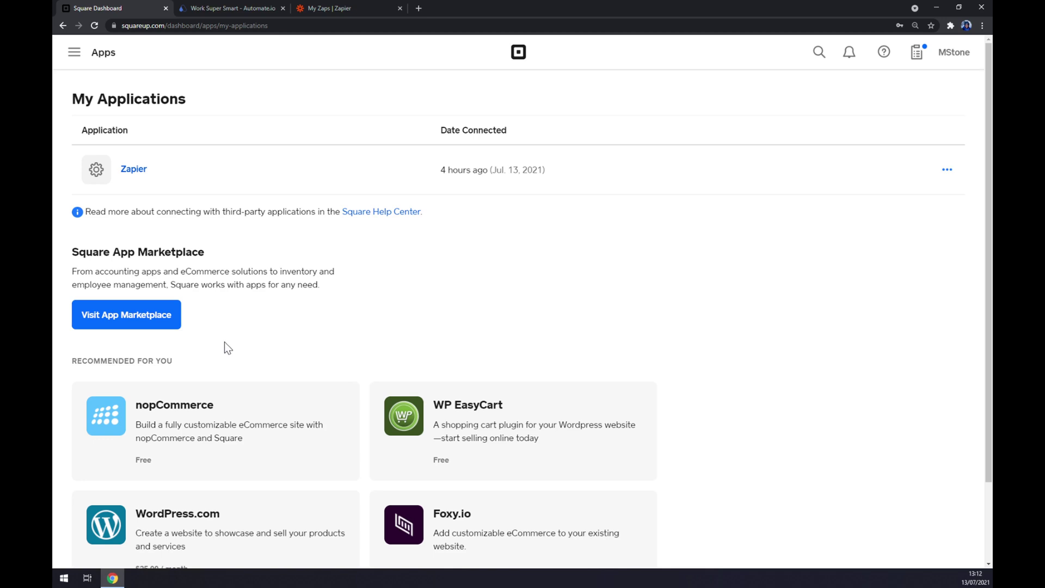
Switch to Automate.io, open the full app integrations list and search for 'square'.
{"action": "left_click", "coordinate": [229, 7]}
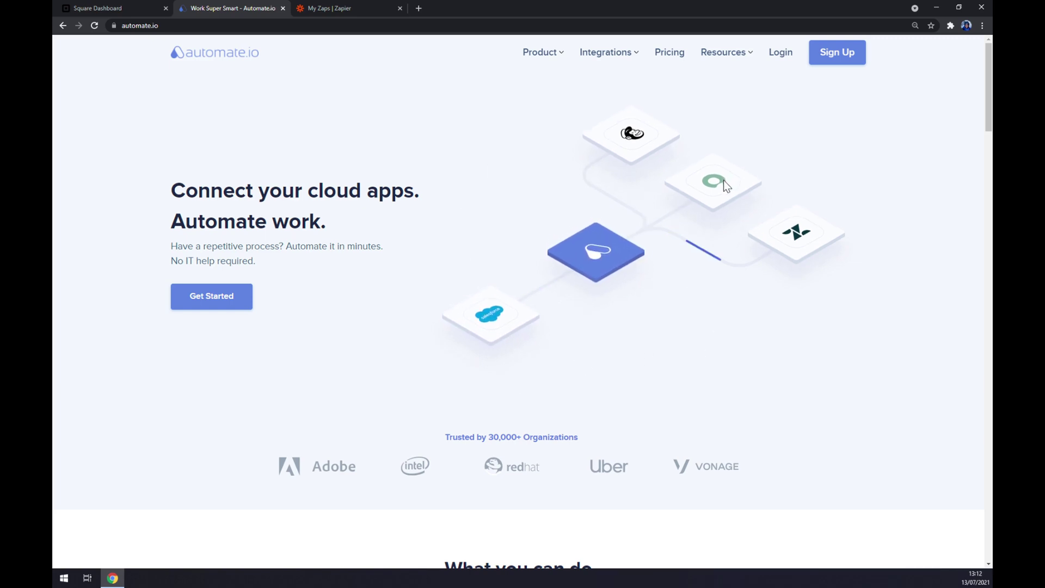
{"action": "mouse_move", "coordinate": [607, 57]}
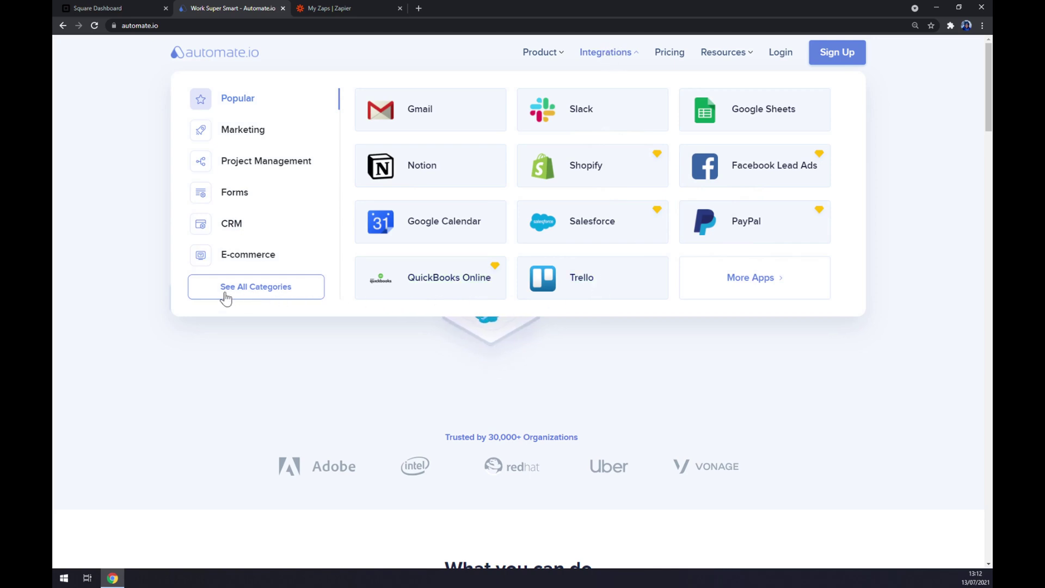
{"action": "left_click", "coordinate": [264, 297]}
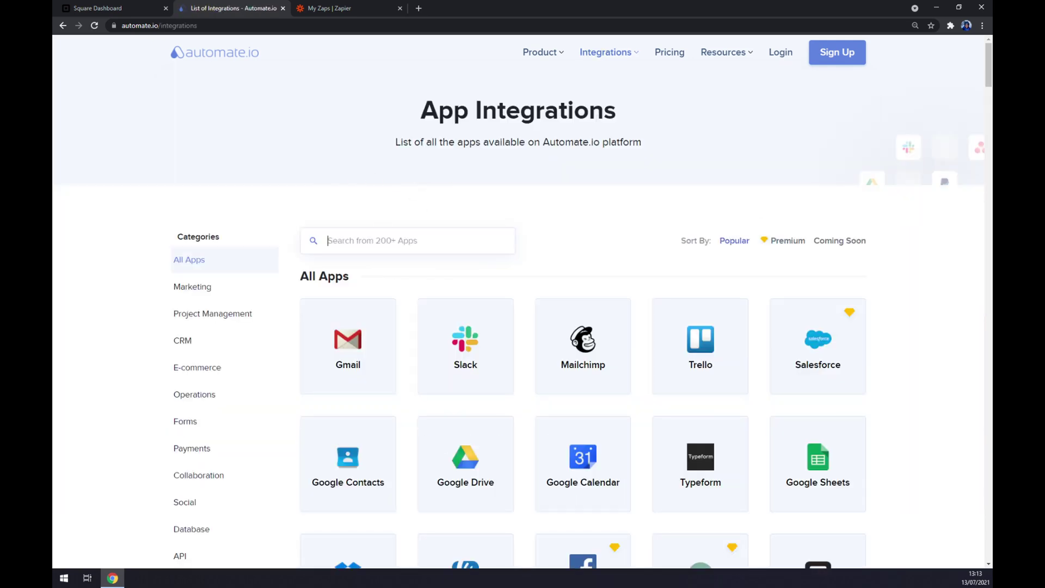
{"action": "type", "text": "square"}
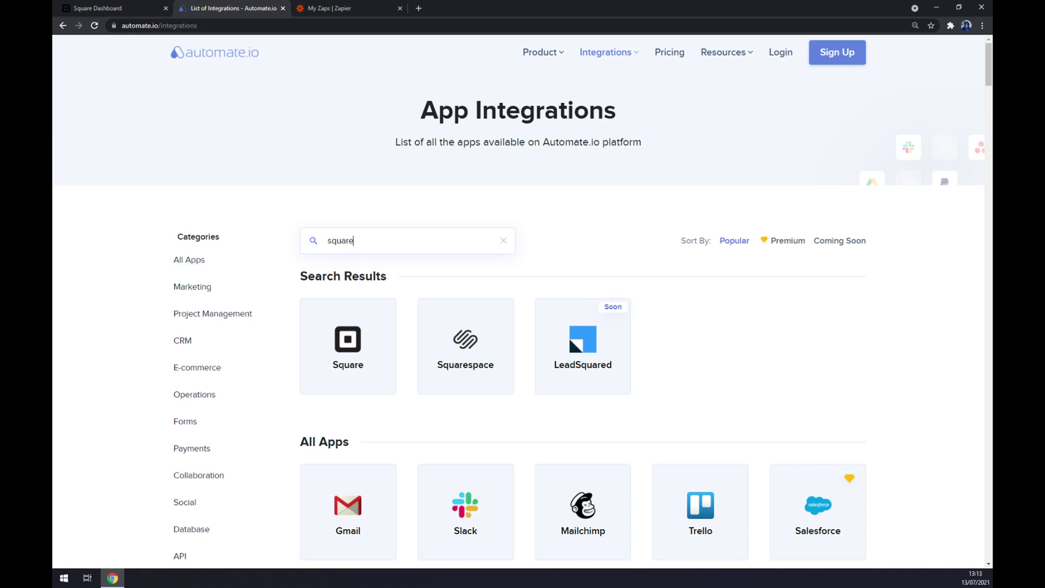
Open Square's integrations page and pick Wave as the paired app.
{"action": "left_click", "coordinate": [365, 324]}
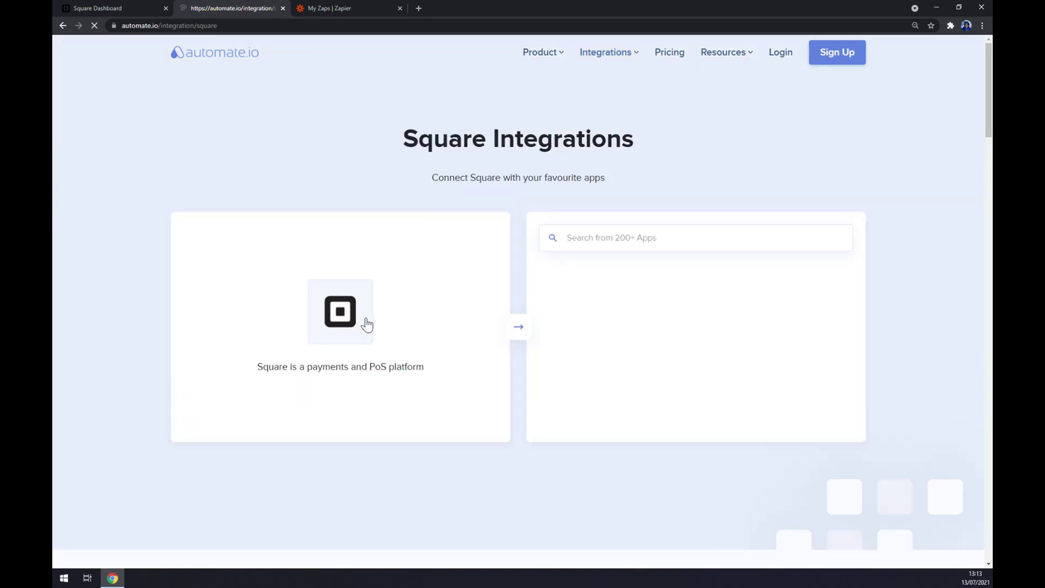
{"action": "left_click", "coordinate": [621, 250]}
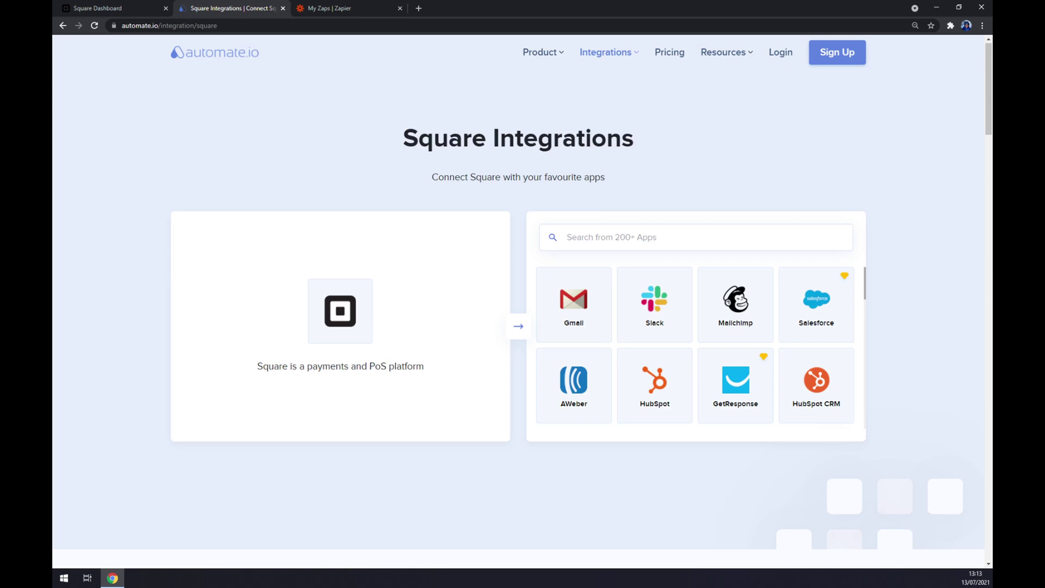
{"action": "type", "text": "wave"}
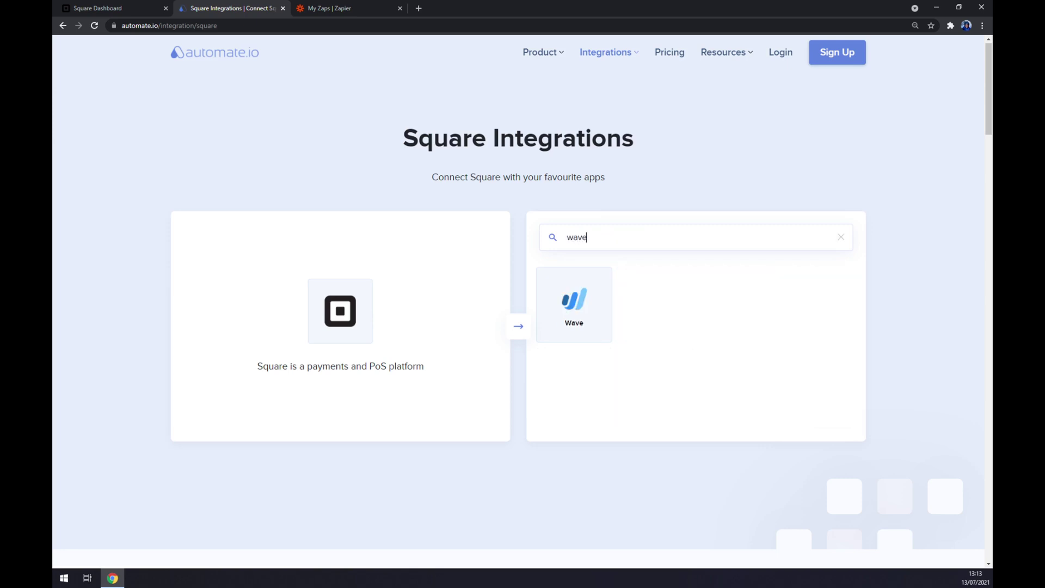
{"action": "left_click", "coordinate": [590, 306]}
Scroll to the Popular Integrations section and highlight its heading.
{"action": "scroll", "coordinate": [593, 305], "scroll_direction": "down", "scroll_amount": 7}
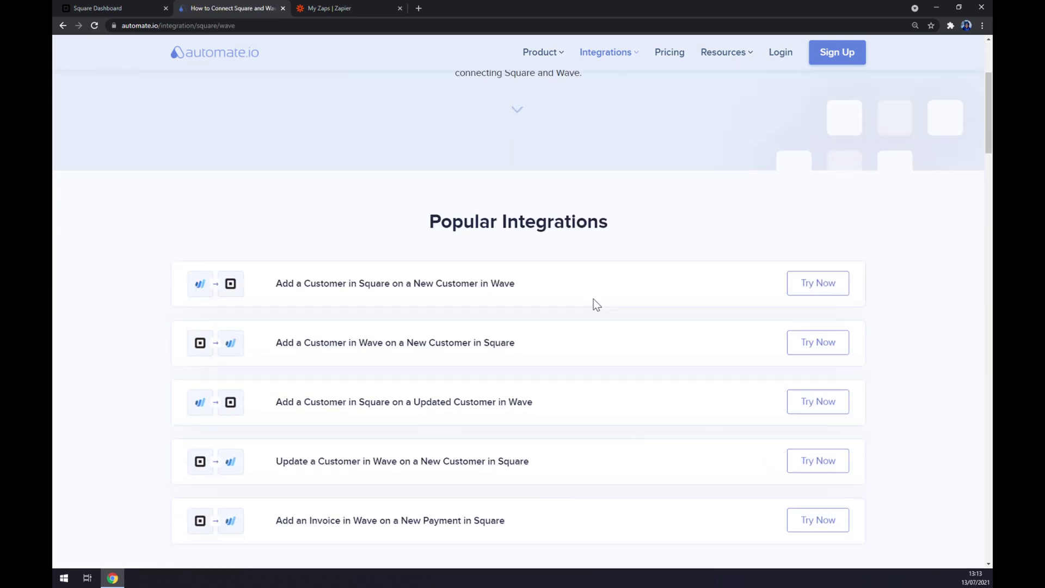
{"action": "scroll", "coordinate": [593, 305], "scroll_direction": "up", "scroll_amount": 7}
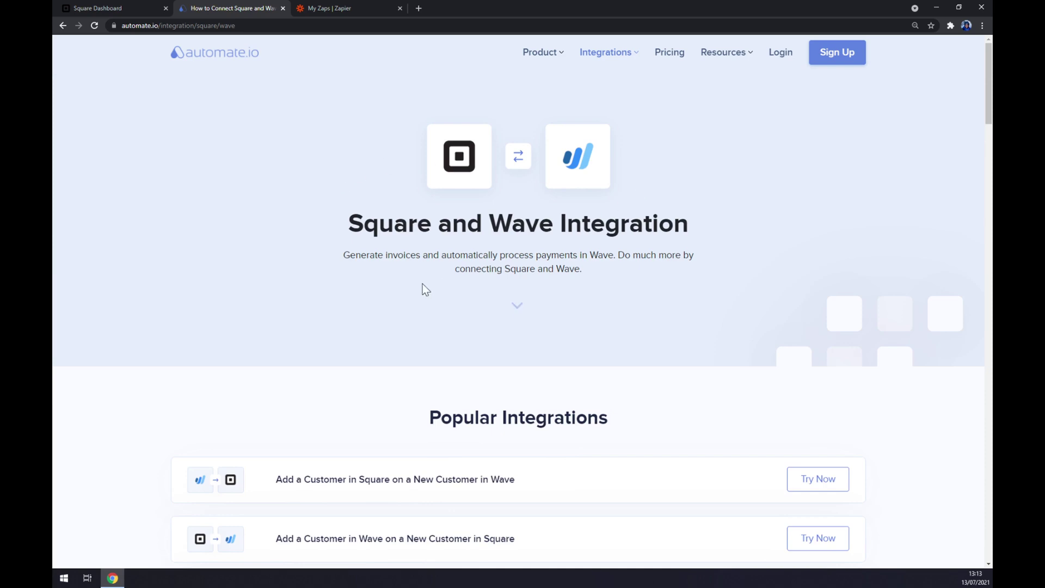
{"action": "scroll", "coordinate": [423, 280], "scroll_direction": "down", "scroll_amount": 4}
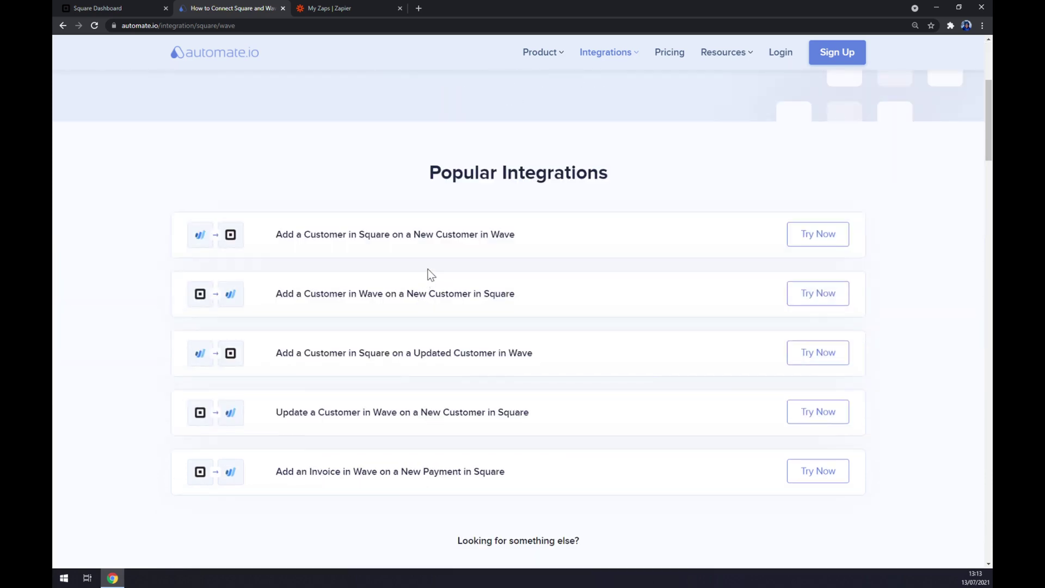
{"action": "left_click_drag", "start_coordinate": [430, 172], "coordinate": [621, 176]}
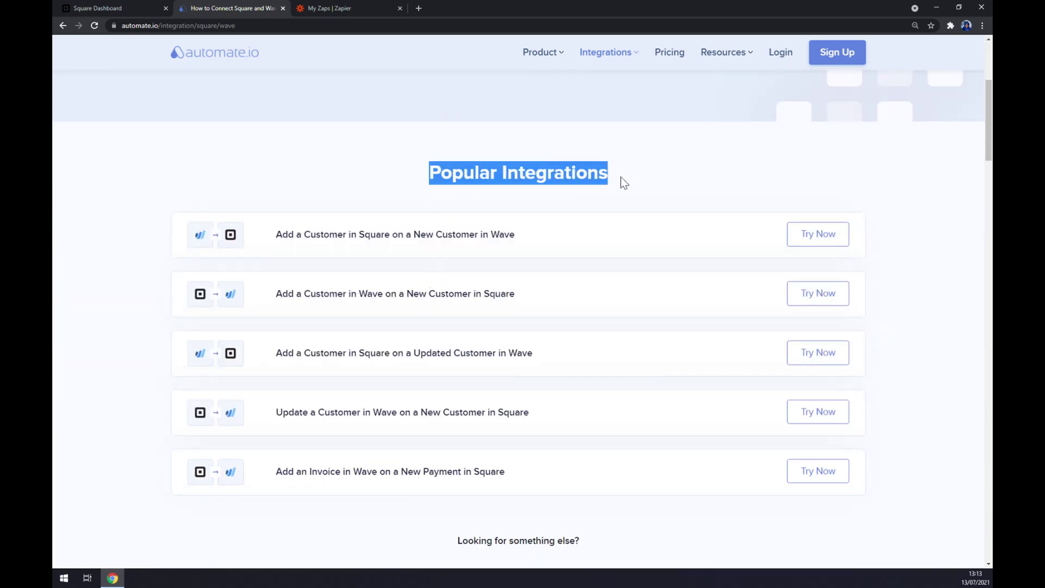
{"action": "left_click", "coordinate": [541, 206]}
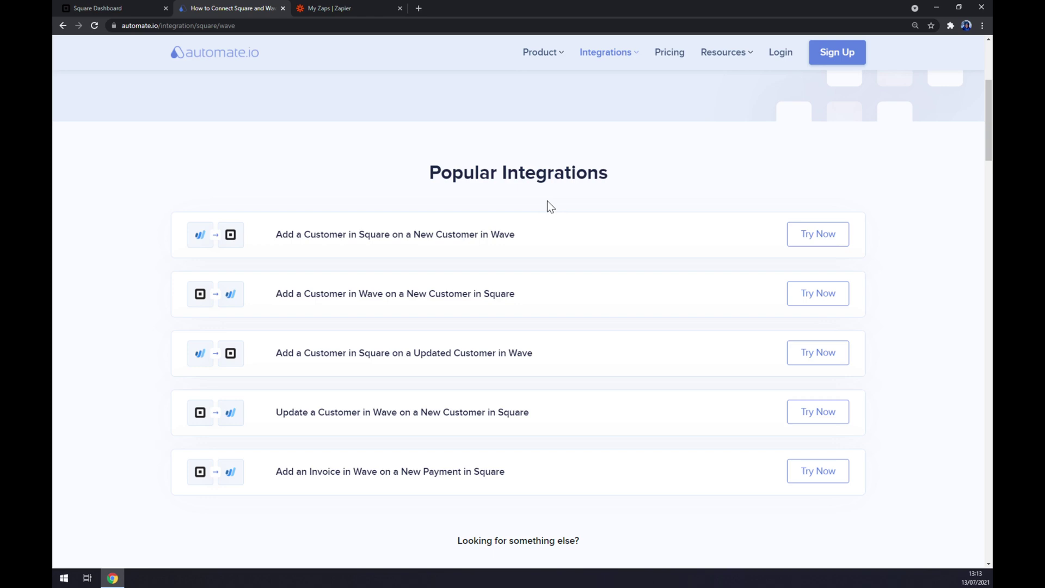
Scroll to the Create your own Integration section and highlight its heading.
{"action": "scroll", "coordinate": [547, 201], "scroll_direction": "down", "scroll_amount": 10}
{"action": "left_click_drag", "start_coordinate": [348, 110], "coordinate": [745, 120]}
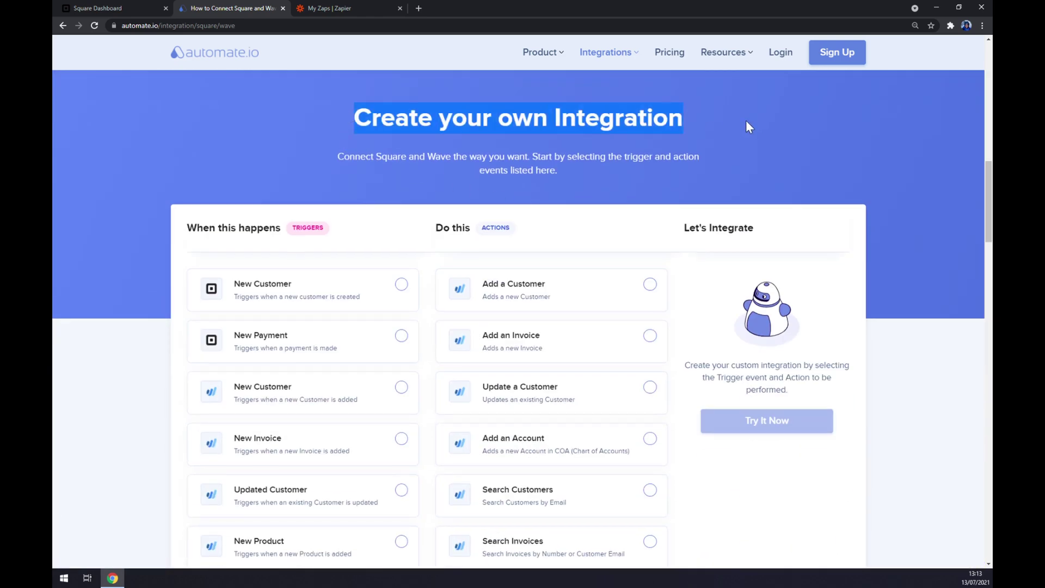
{"action": "left_click", "coordinate": [550, 156]}
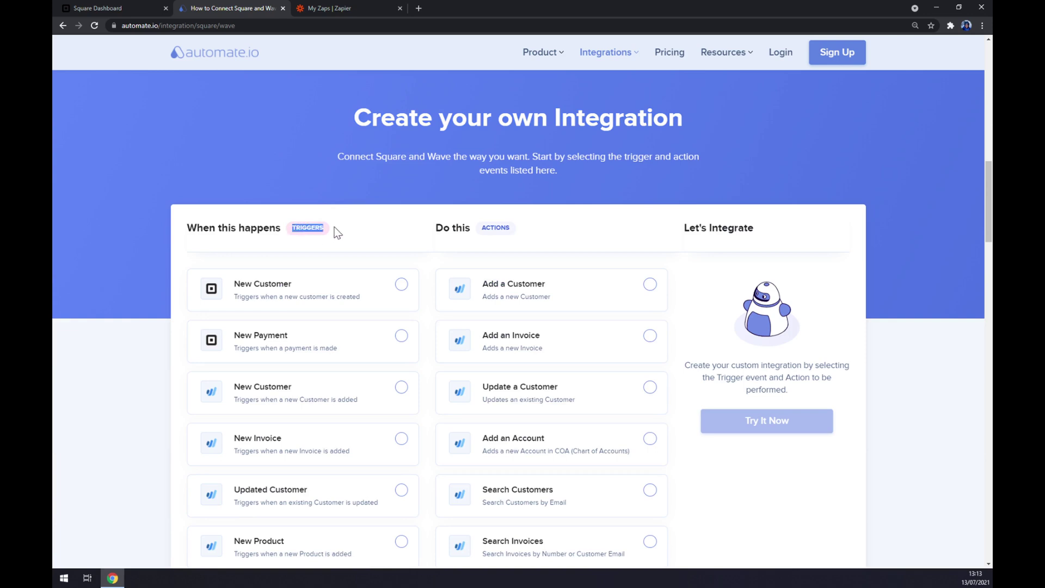
Pick Square New Customer trigger and Wave Add a Customer action, then go to Zapier zaps.
{"action": "left_click", "coordinate": [401, 285]}
{"action": "scroll", "coordinate": [520, 230], "scroll_direction": "down", "scroll_amount": 8}
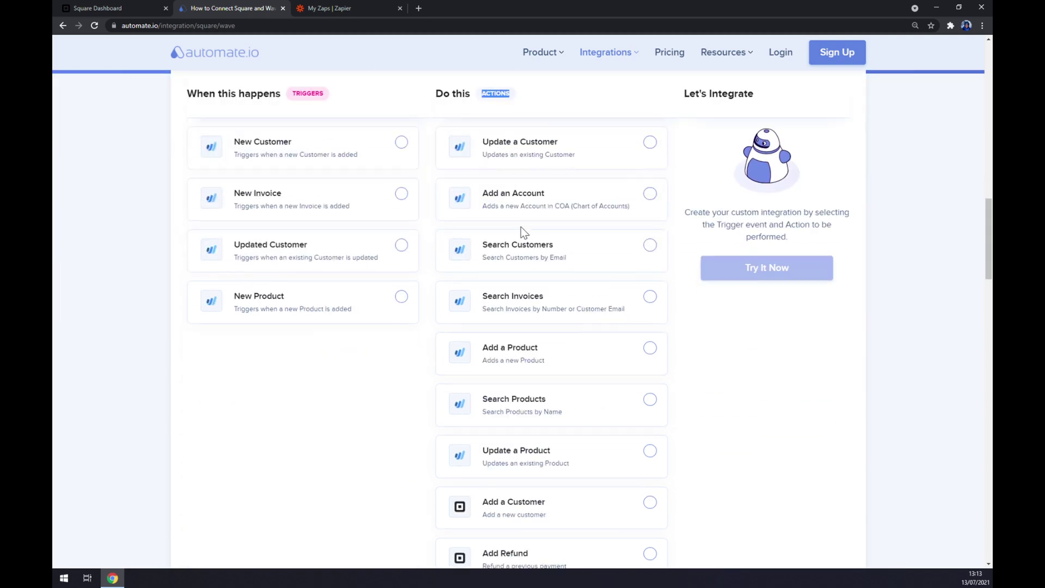
{"action": "scroll", "coordinate": [522, 231], "scroll_direction": "up", "scroll_amount": 7}
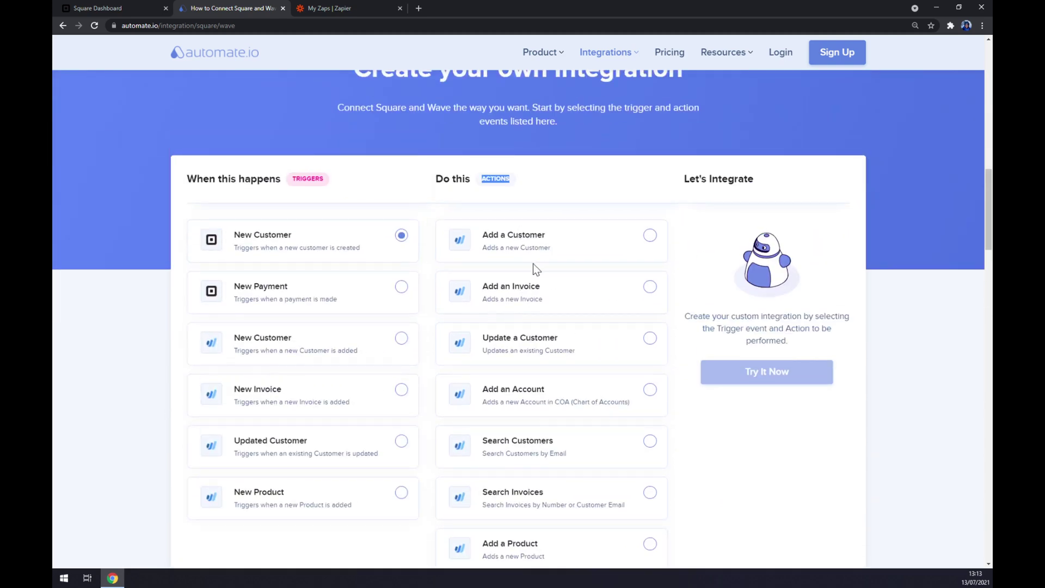
{"action": "left_click", "coordinate": [567, 255]}
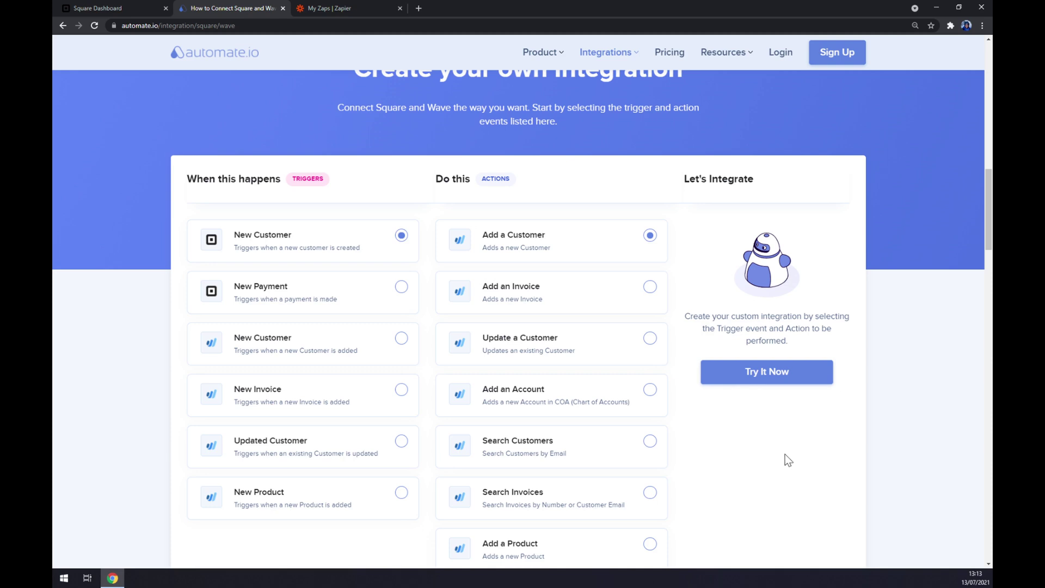
{"action": "left_click", "coordinate": [390, 14]}
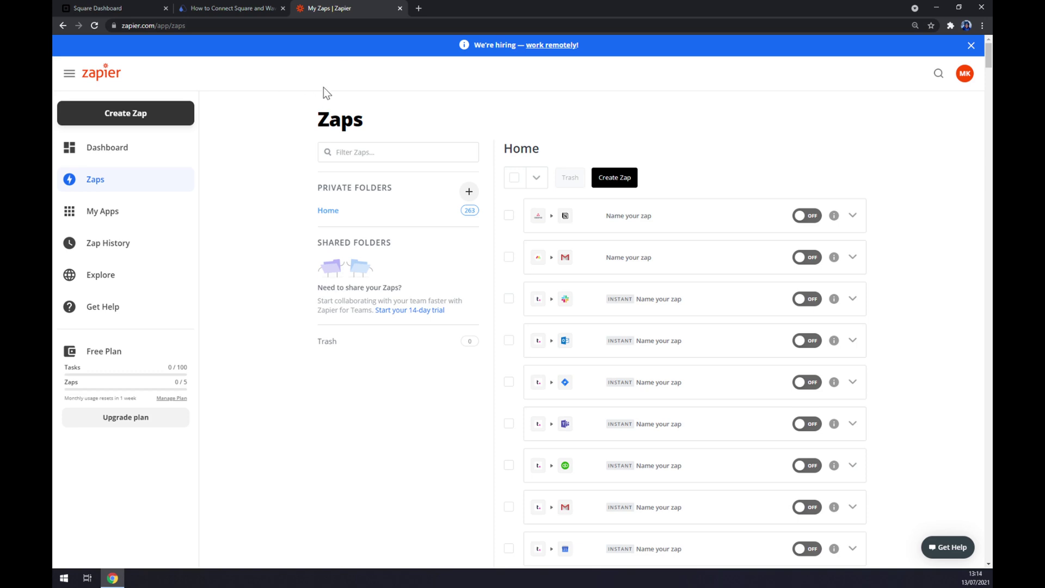
Create a new zap and name it 'square to wave'.
{"action": "left_click", "coordinate": [169, 125]}
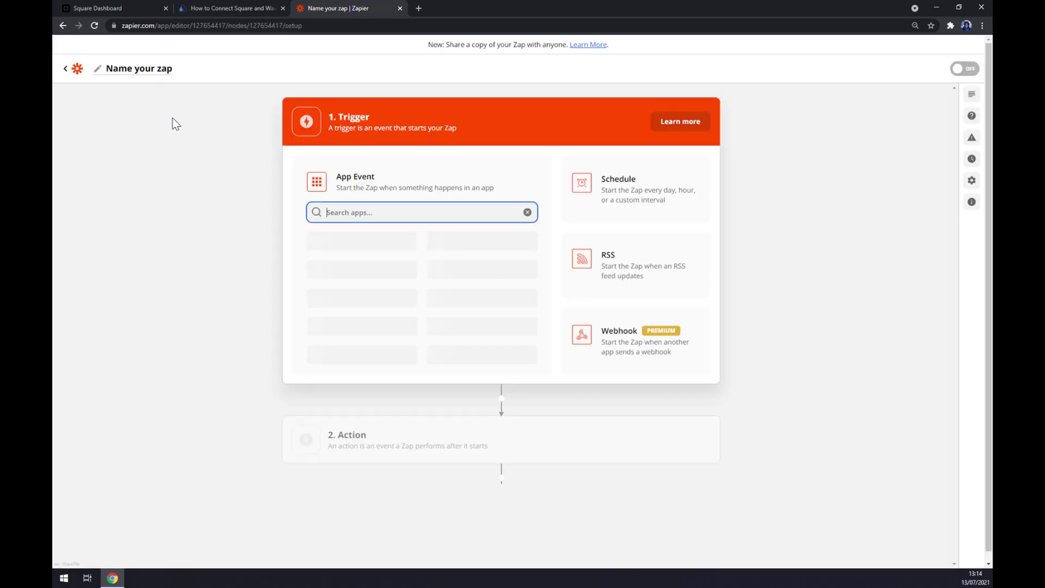
{"action": "left_click", "coordinate": [157, 68]}
{"action": "type", "text": "squa"}
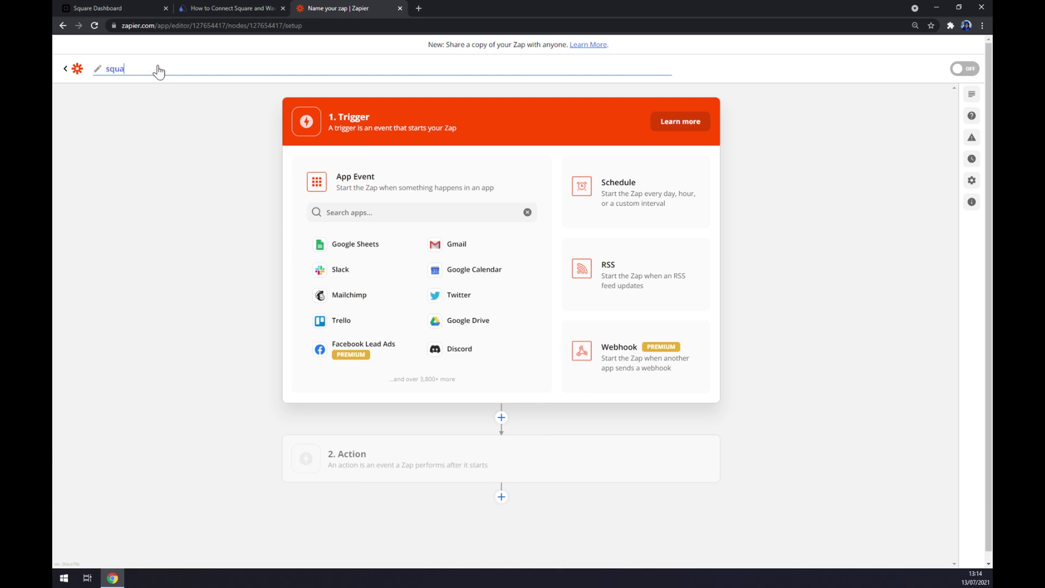
{"action": "type", "text": "re to wave"}
{"action": "key", "text": "Return"}
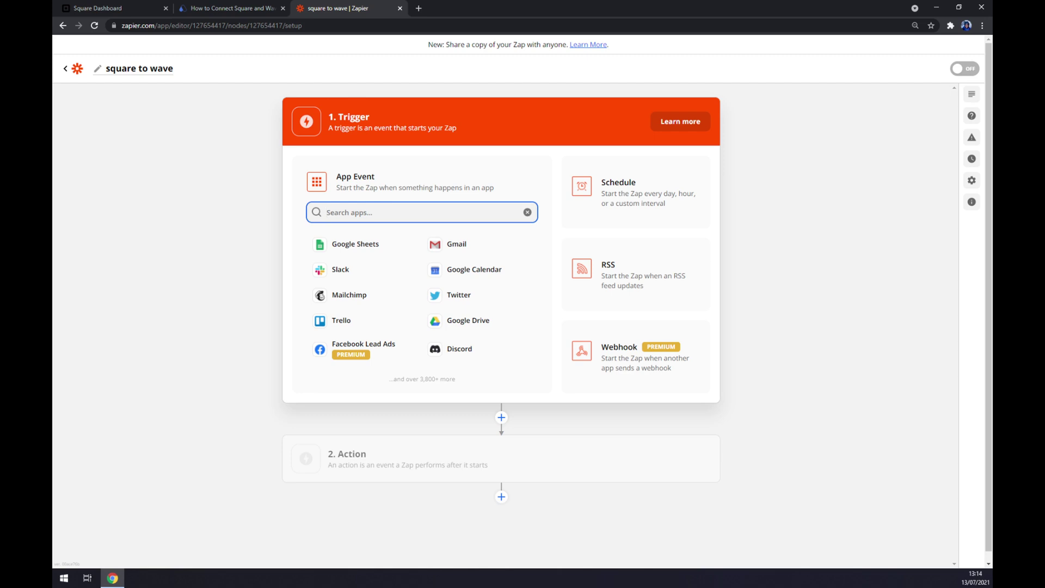
Search 'sqa' and set the trigger to Square's New Transaction event.
{"action": "type", "text": "sqa"}
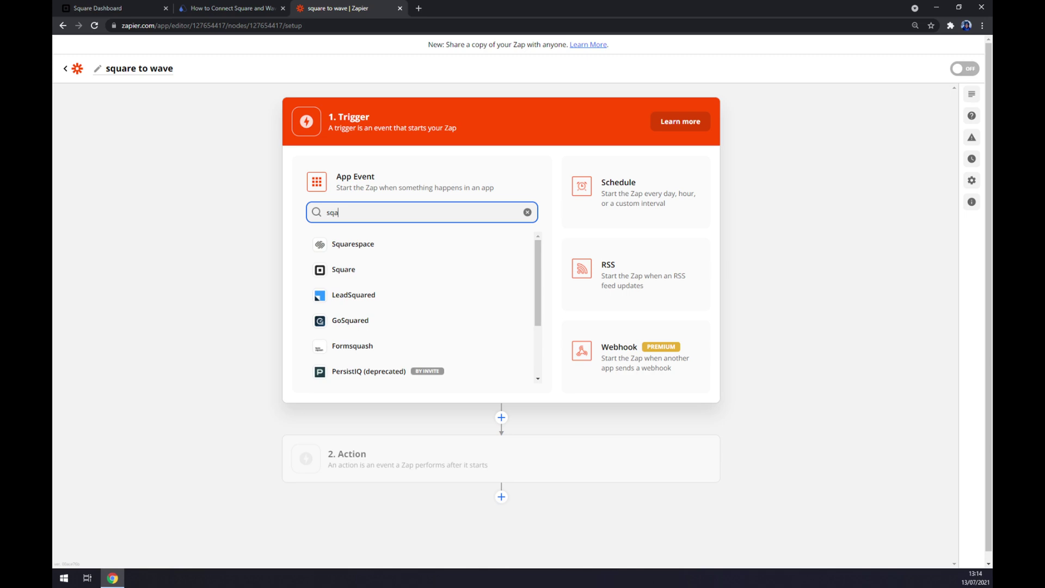
{"action": "left_click", "coordinate": [344, 270]}
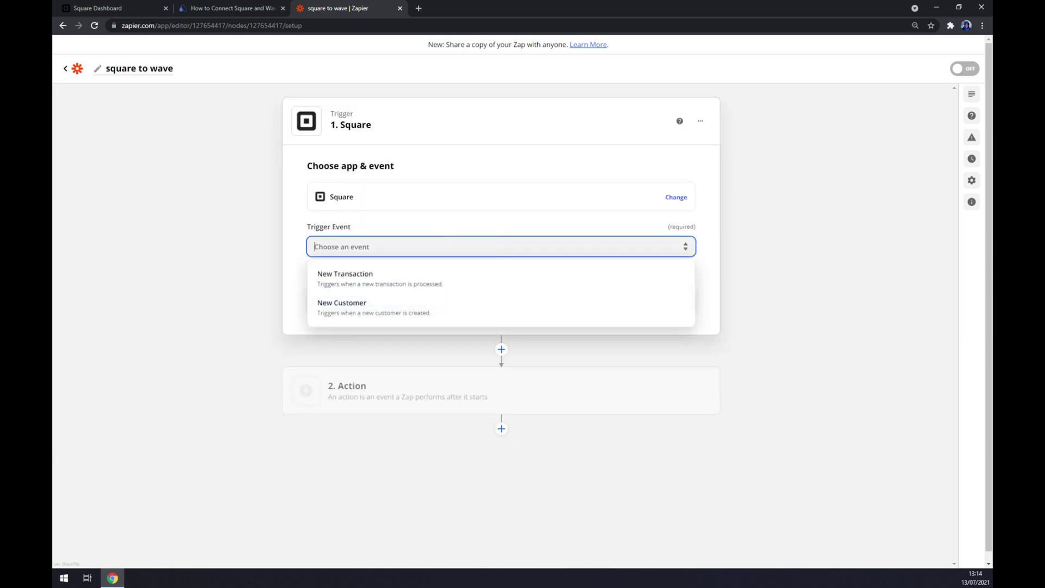
{"action": "left_click", "coordinate": [366, 276]}
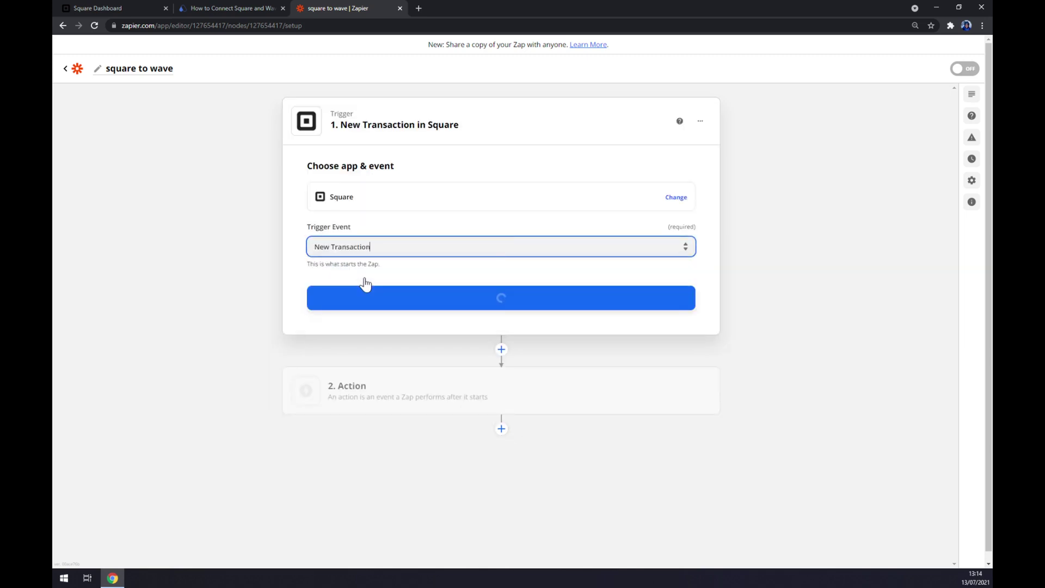
{"action": "left_click", "coordinate": [437, 296]}
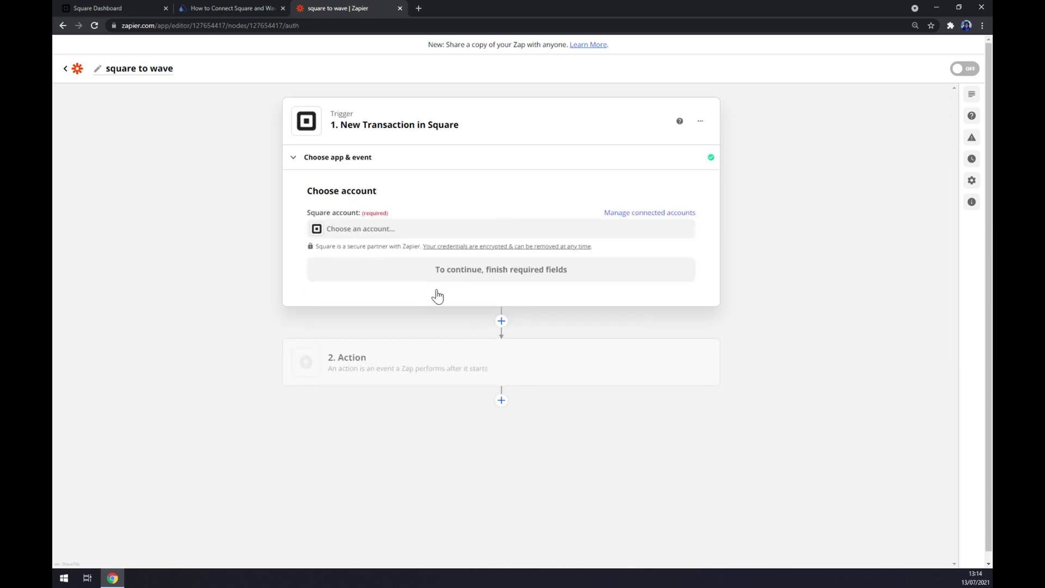
Use the connected Square account, set Location to MStone, and start the action step.
{"action": "left_click", "coordinate": [390, 233]}
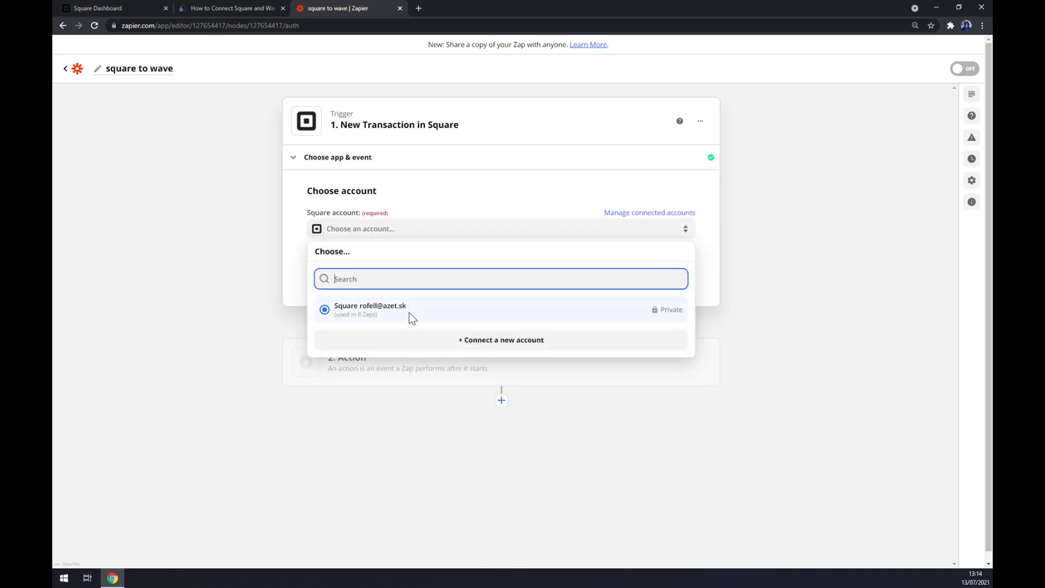
{"action": "left_click", "coordinate": [378, 309]}
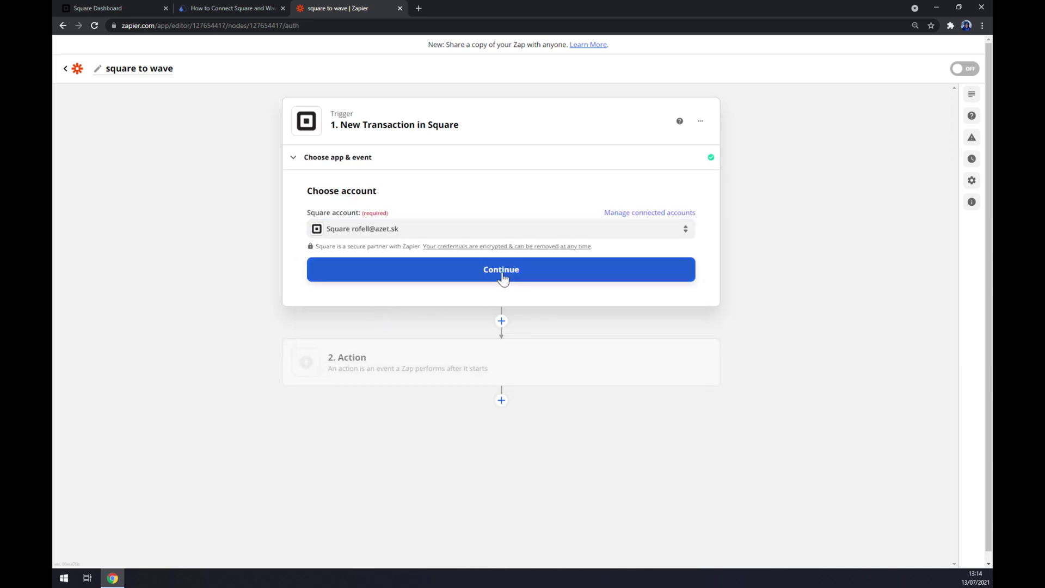
{"action": "left_click", "coordinate": [501, 275]}
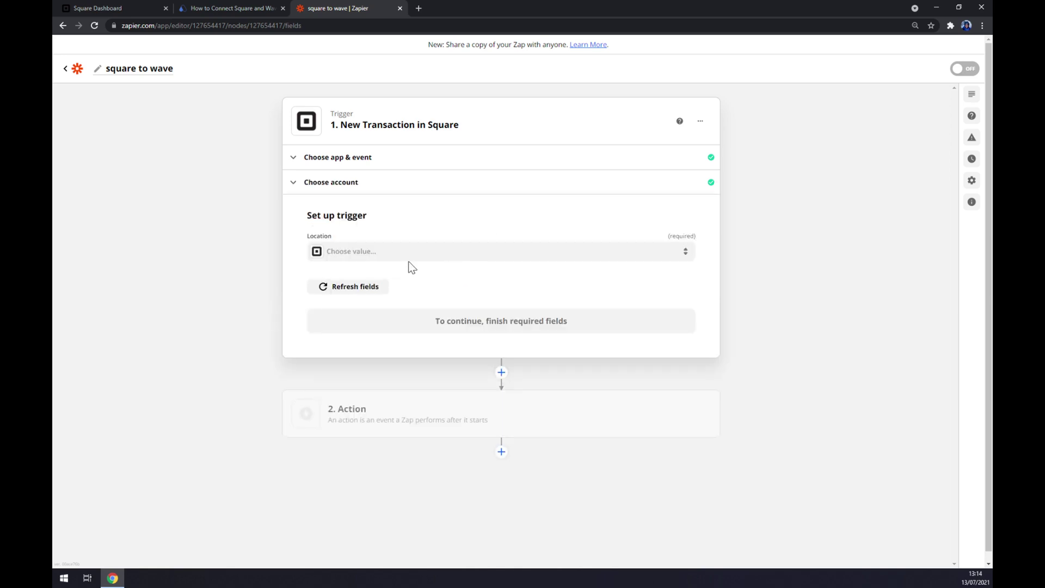
{"action": "left_click", "coordinate": [388, 254]}
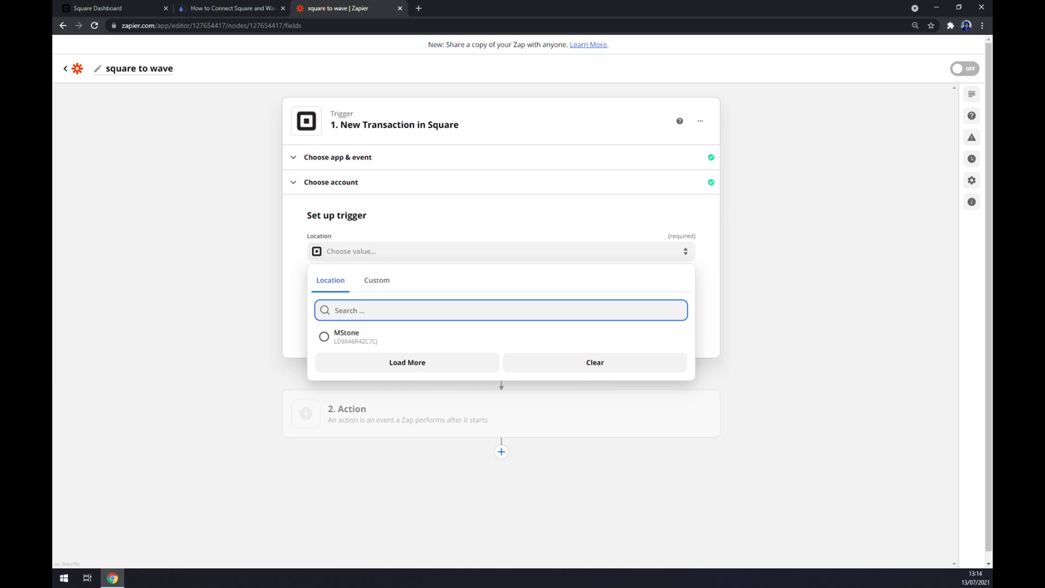
{"action": "left_click", "coordinate": [360, 340]}
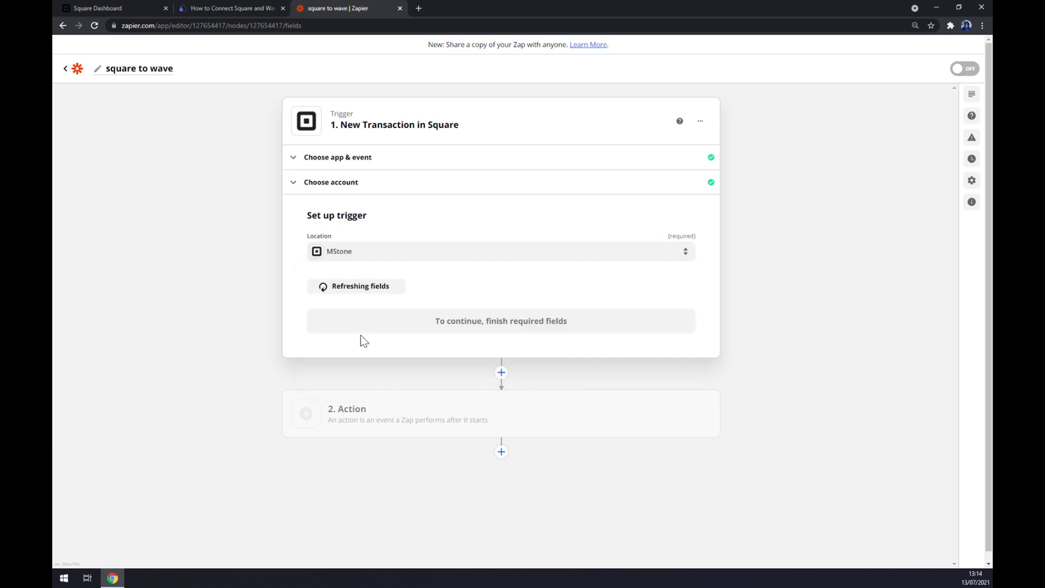
{"action": "left_click", "coordinate": [360, 331]}
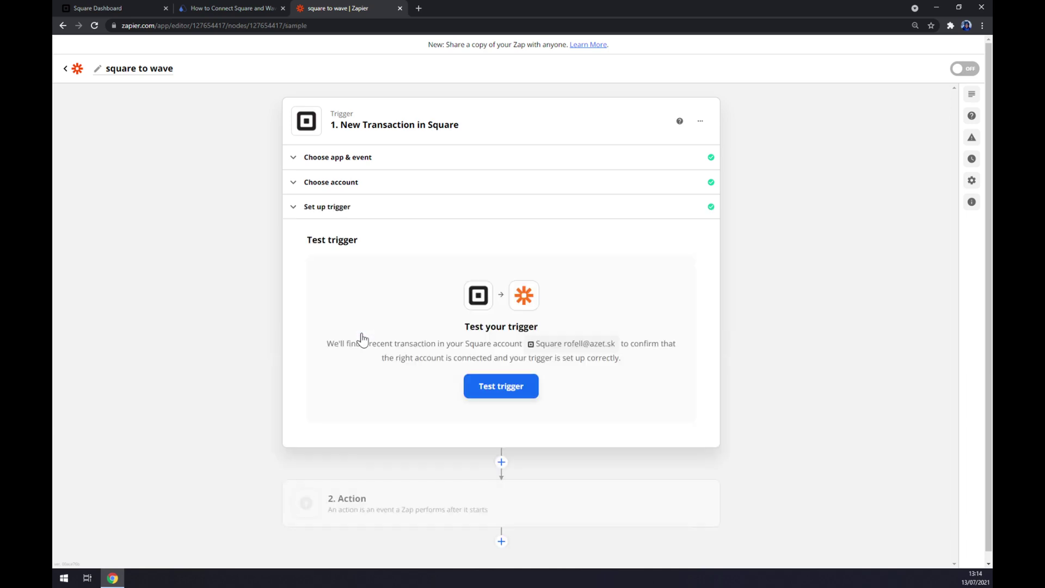
{"action": "left_click", "coordinate": [450, 498]}
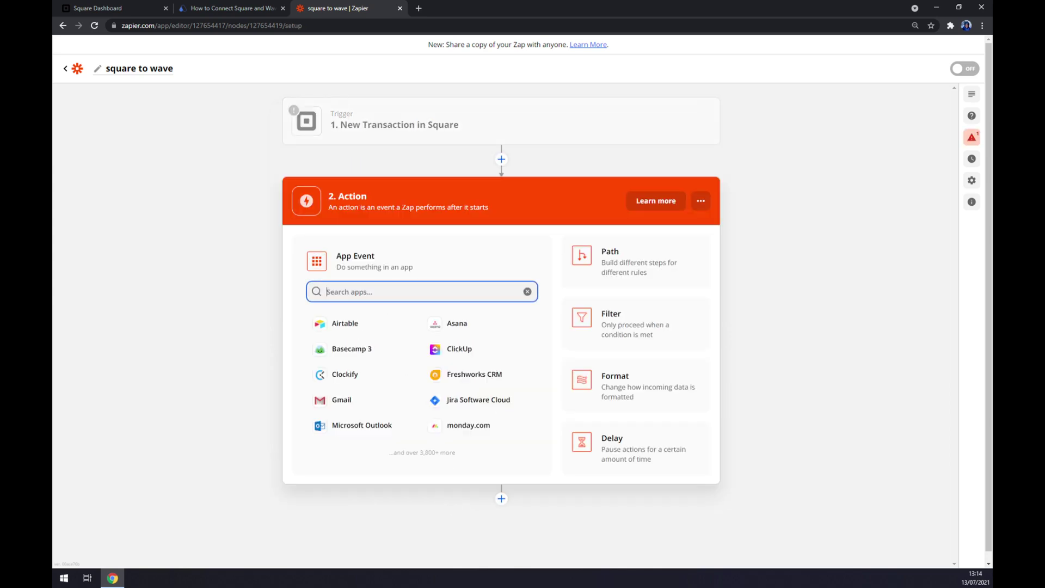
Choose Wave as the action app with the Create Product or Service event, and continue.
{"action": "type", "text": "wave"}
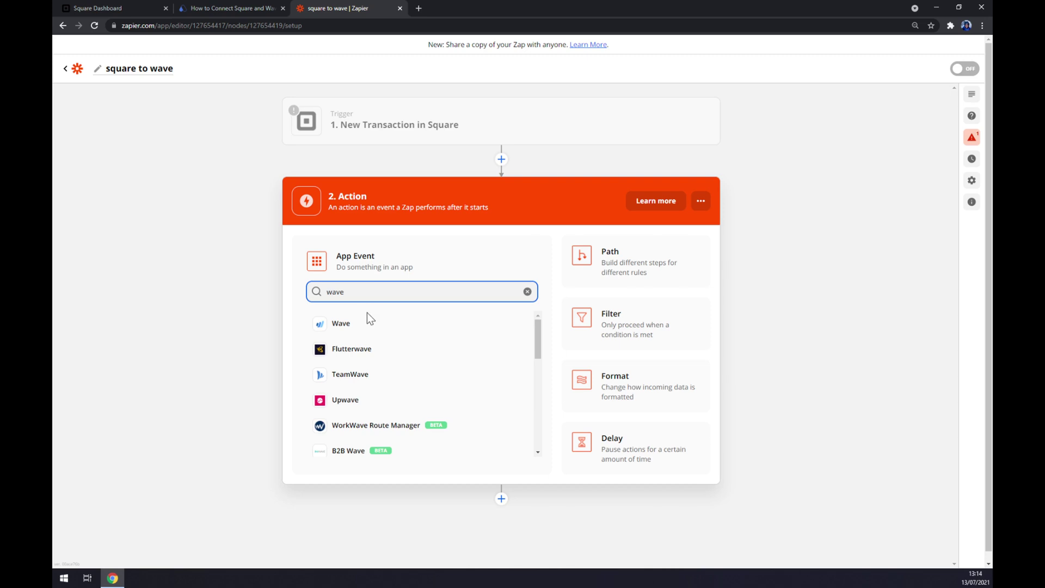
{"action": "left_click", "coordinate": [368, 322]}
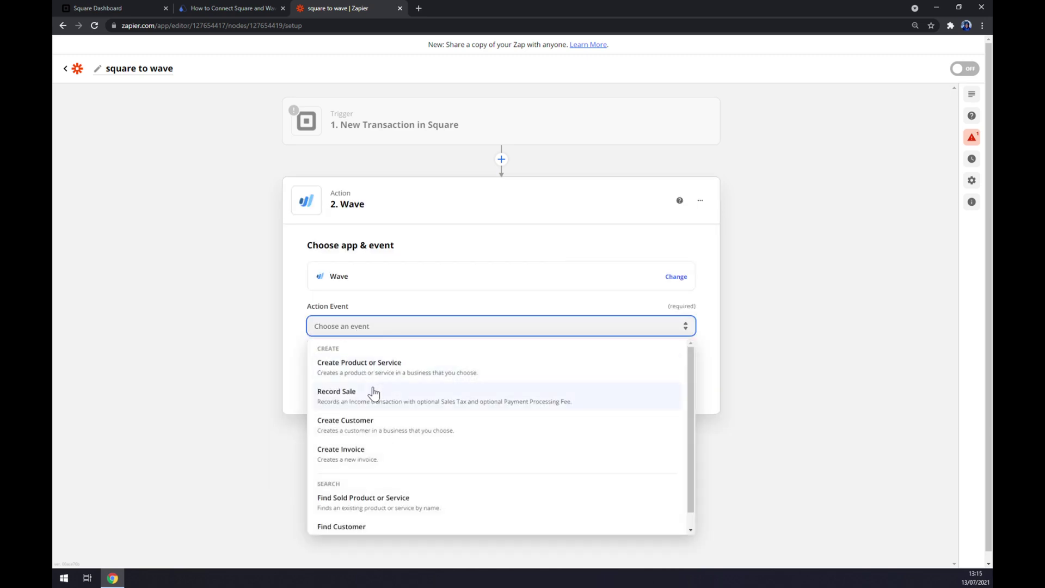
{"action": "left_click", "coordinate": [364, 374]}
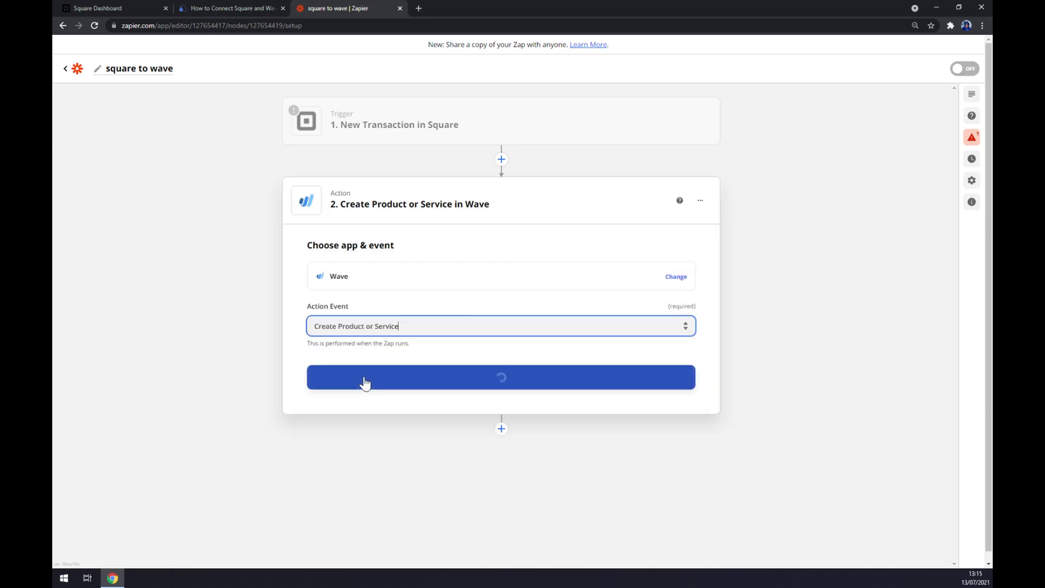
{"action": "left_click", "coordinate": [364, 381]}
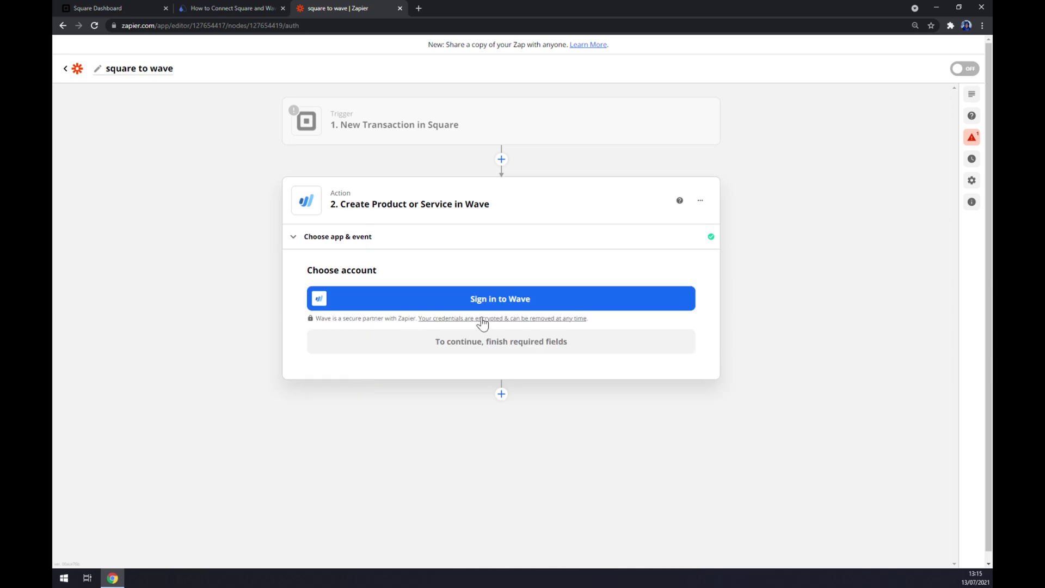